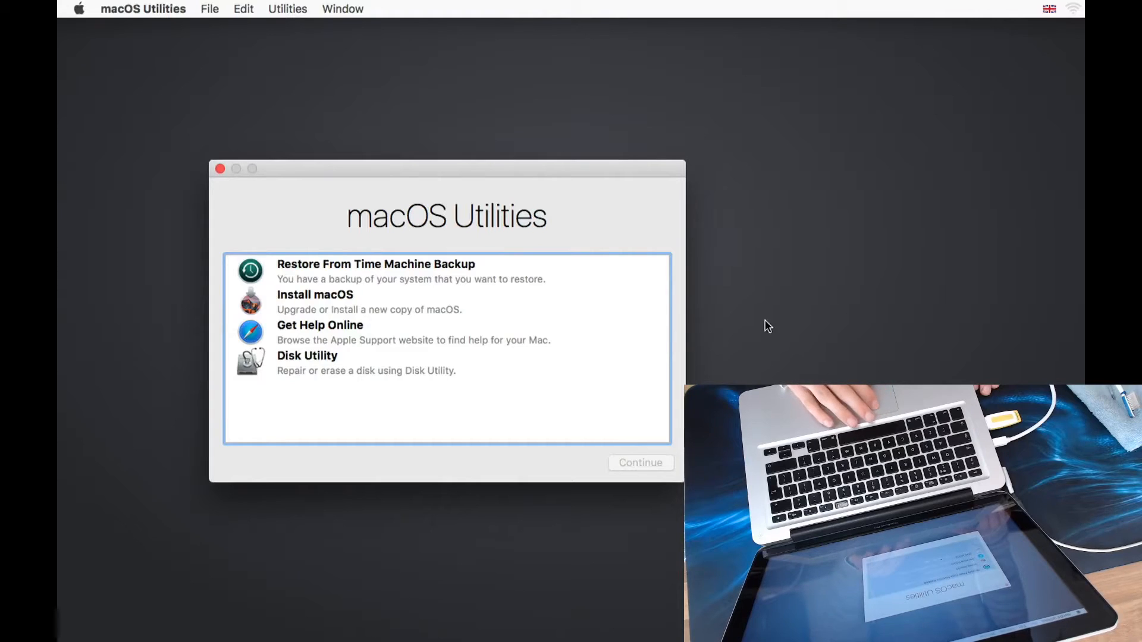
# In Disk Utility select the internal Samsung SSD and start erasing it.
pyautogui.click(343, 356)
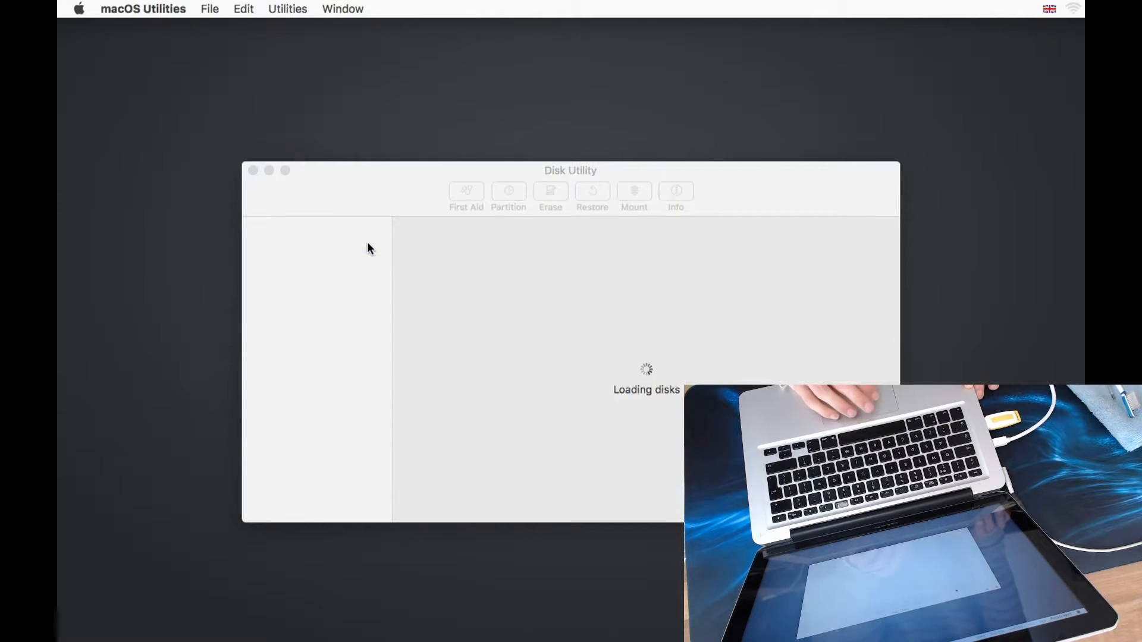
pyautogui.moveTo(373, 189); pyautogui.dragTo(200, 99)
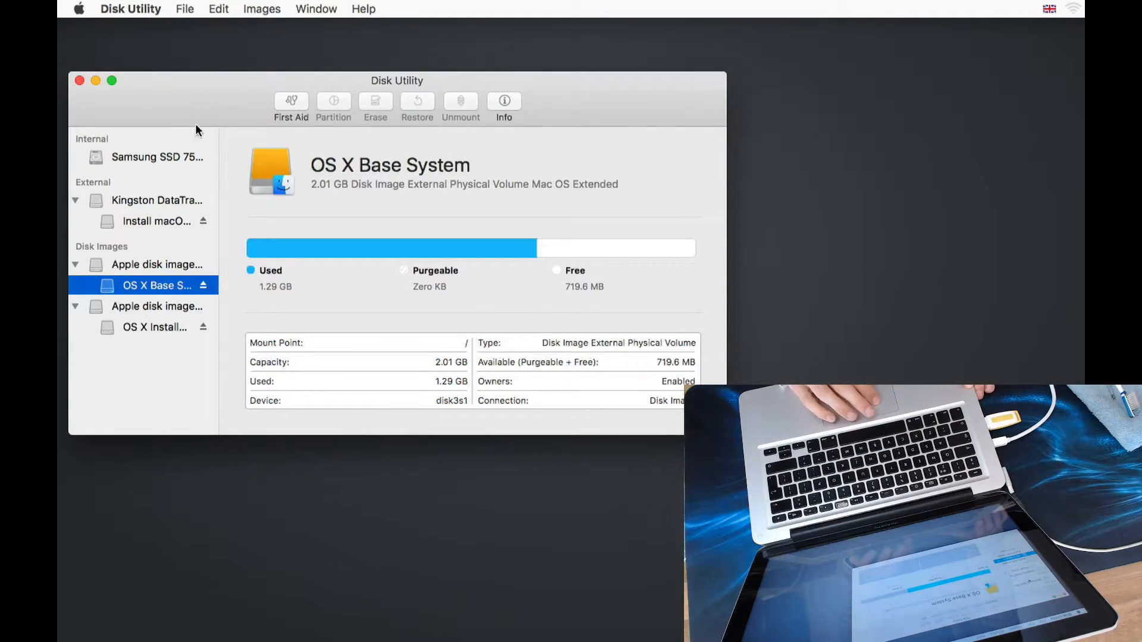
pyautogui.click(145, 159)
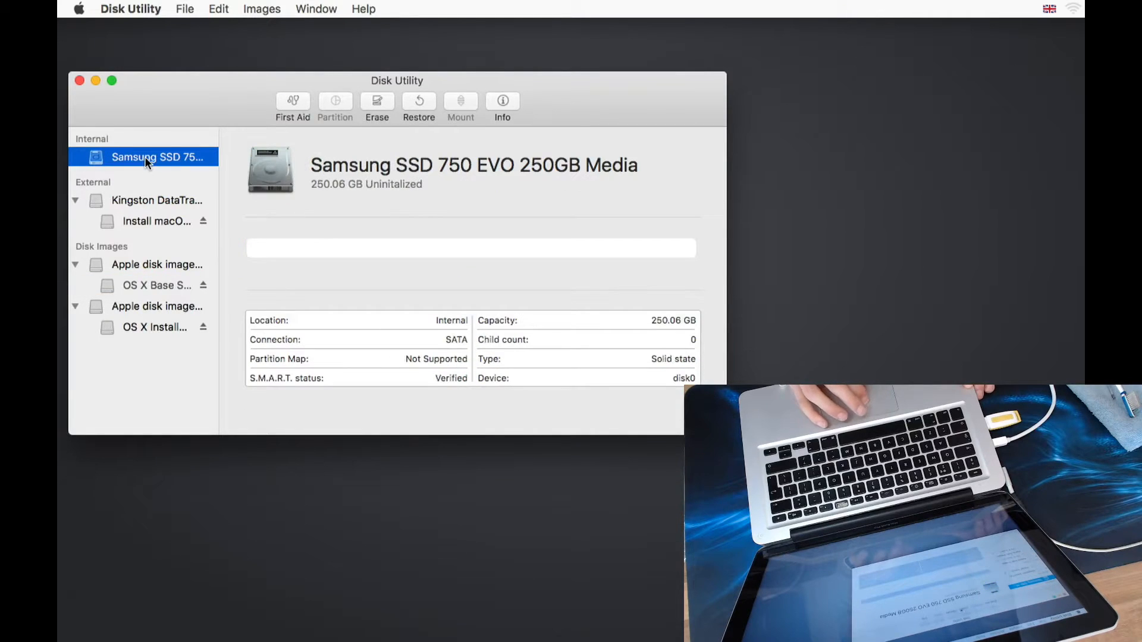
pyautogui.click(383, 101)
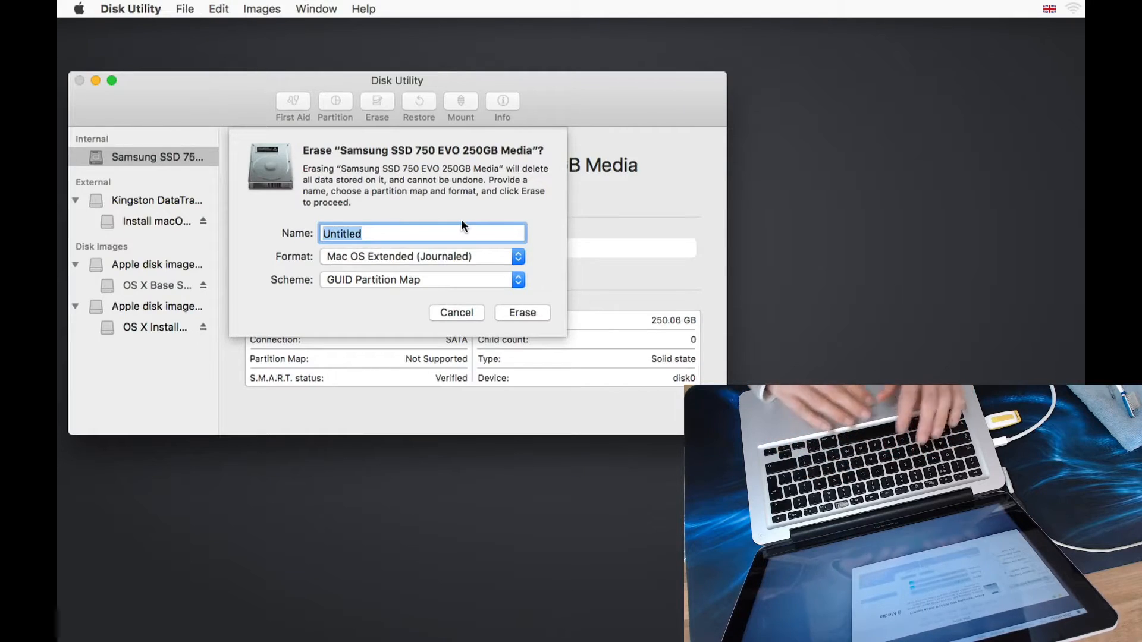
pyautogui.write('Samsung')
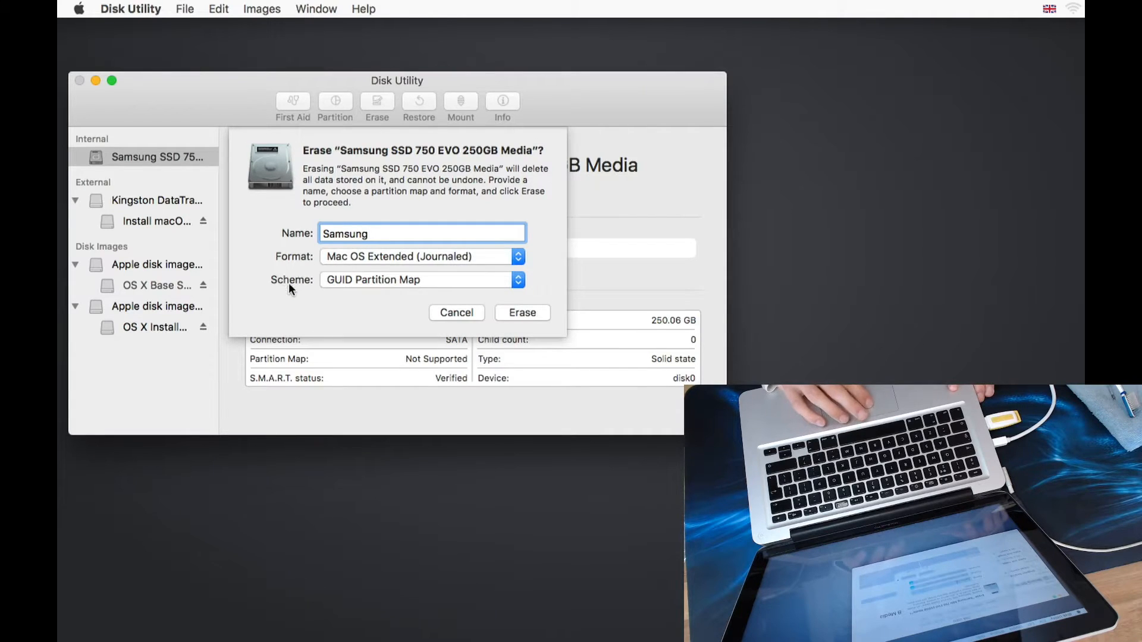
# Erase it as Mac OS Extended (Journaled) named Samsung and return to macOS Utilities.
pyautogui.click(527, 312)
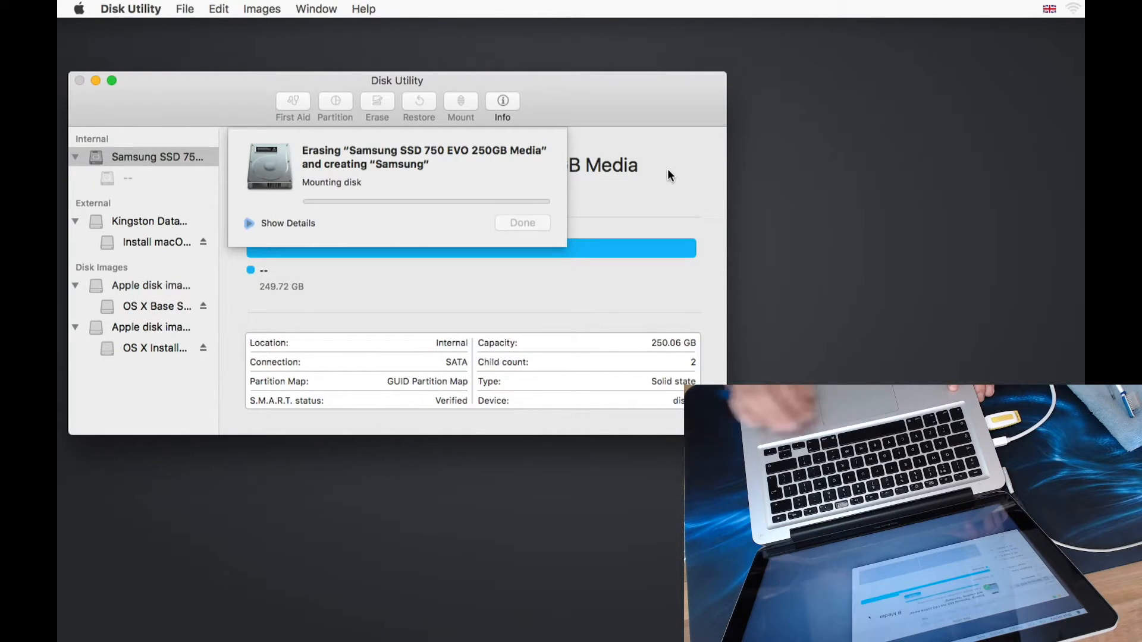
pyautogui.click(523, 223)
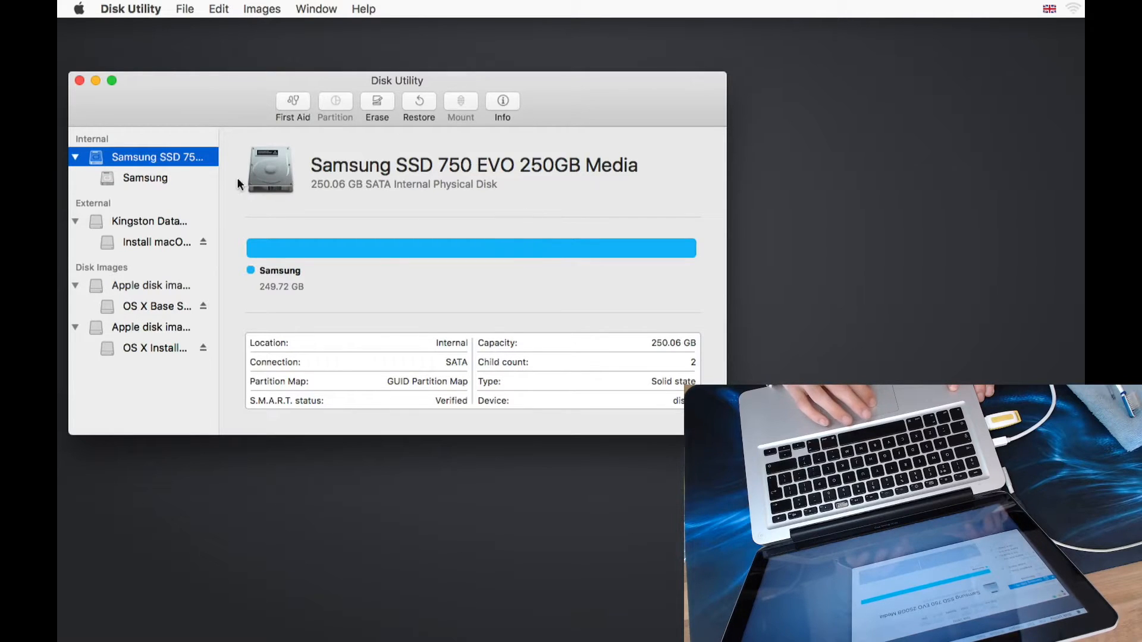
pyautogui.click(79, 81)
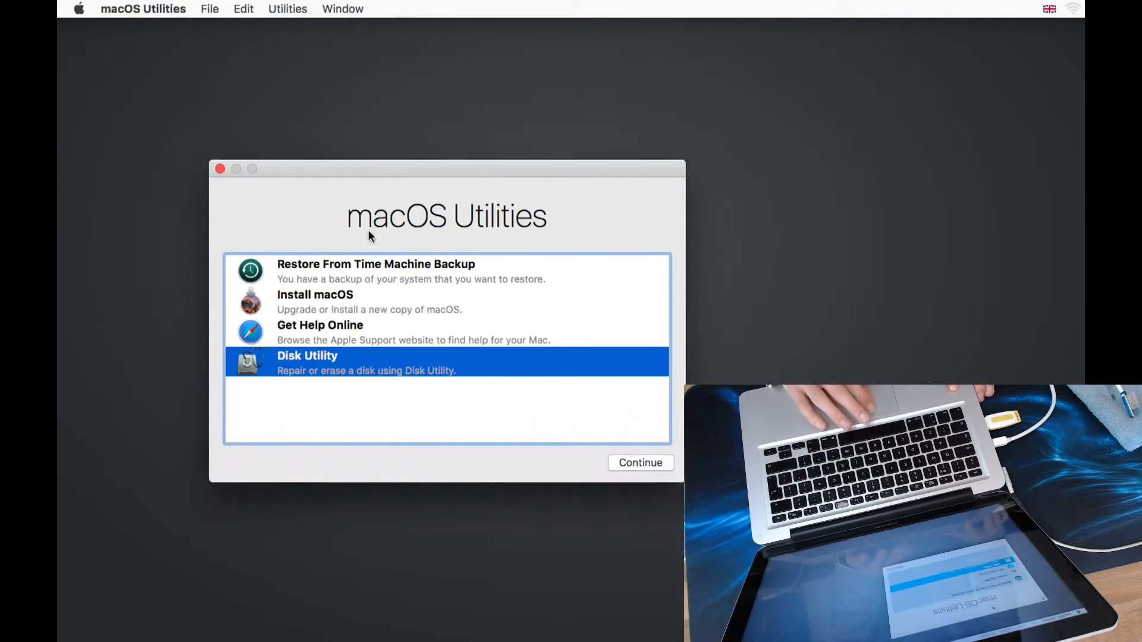
# Launch the Install macOS Sierra installer and proceed to the license agreement.
pyautogui.moveTo(363, 171); pyautogui.dragTo(287, 84)
pyautogui.click(252, 218)
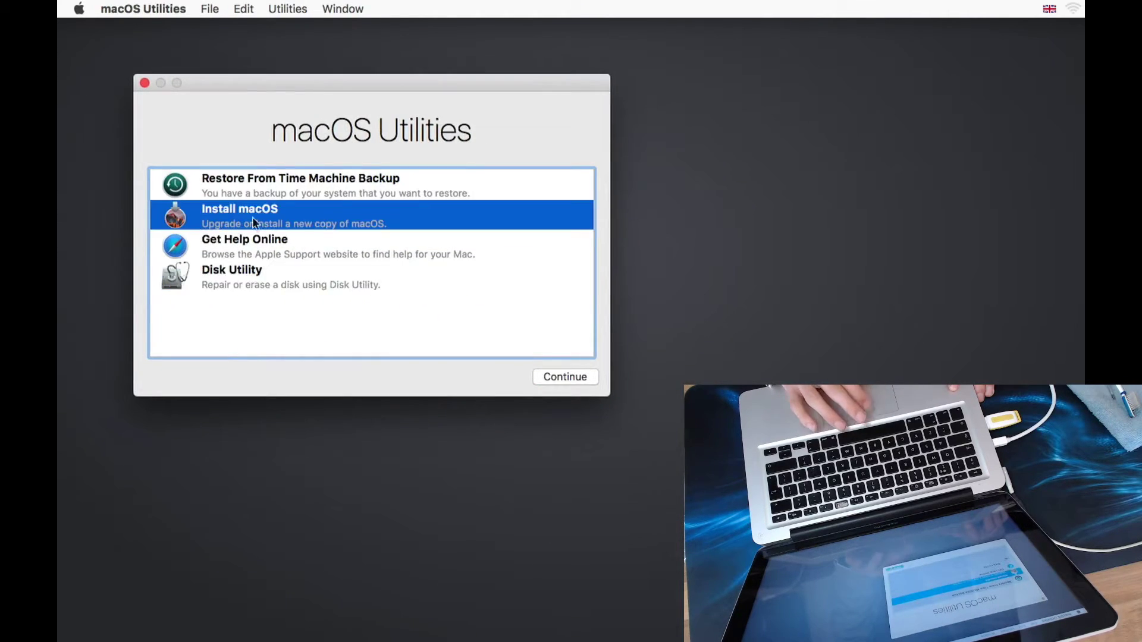
pyautogui.click(566, 378)
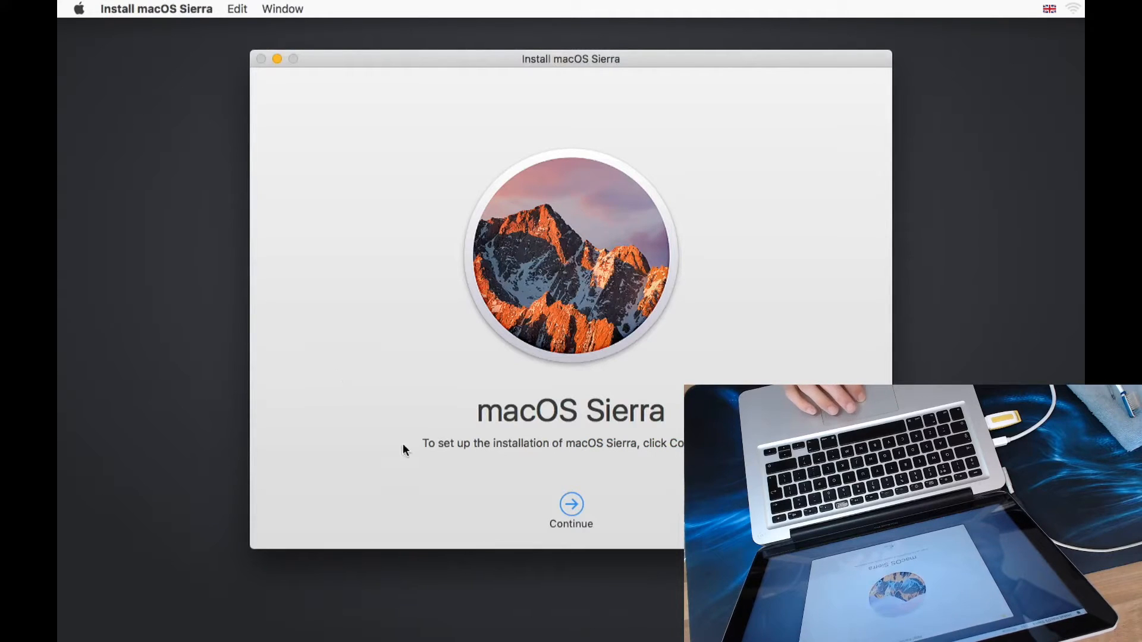
pyautogui.click(565, 504)
# Agree to the license and begin installing macOS Sierra onto the Samsung disk.
pyautogui.click(606, 505)
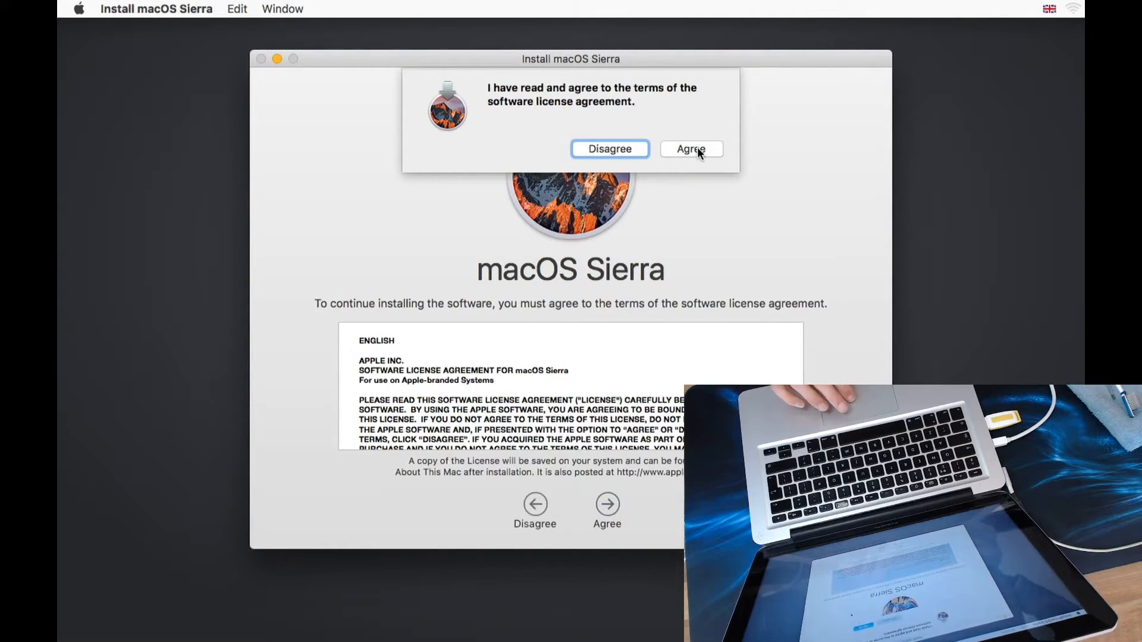
pyautogui.click(696, 150)
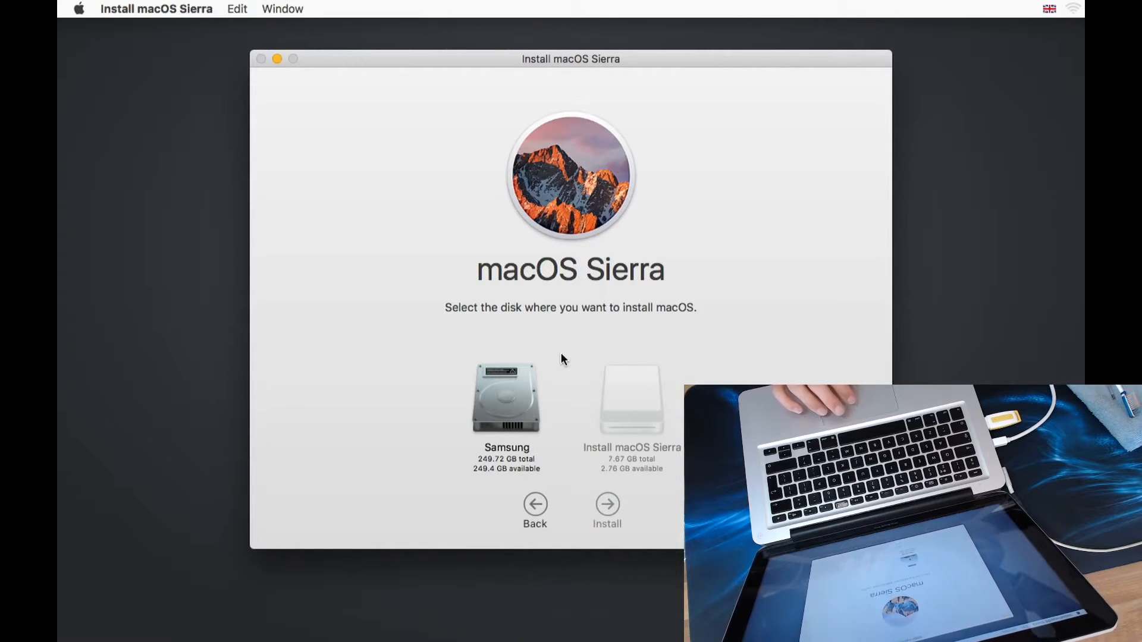
pyautogui.click(508, 430)
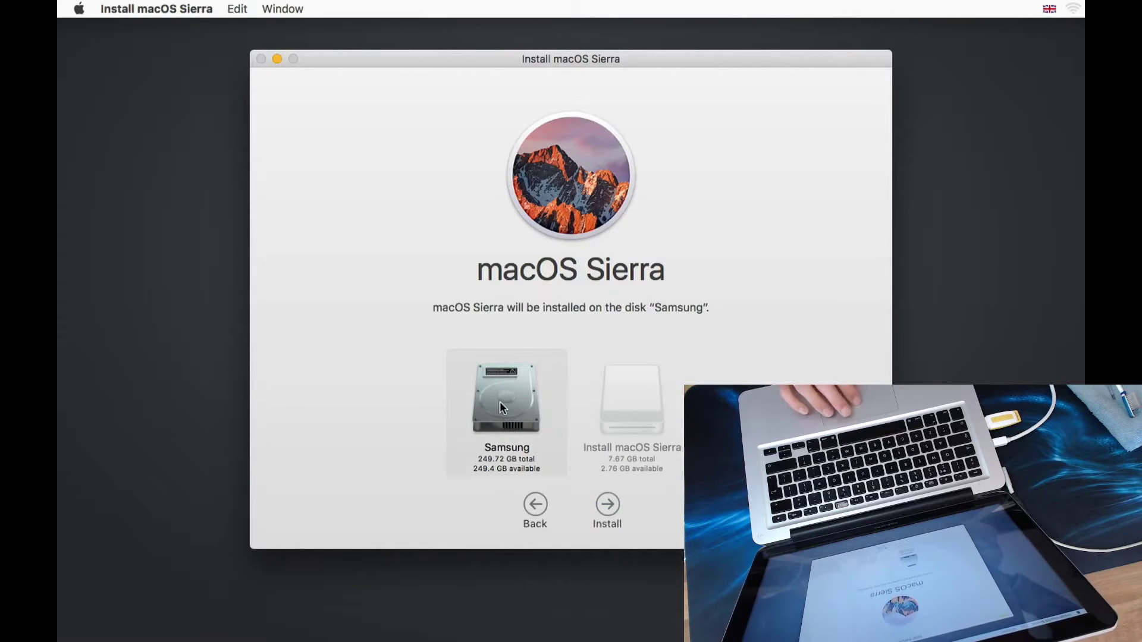
pyautogui.click(610, 506)
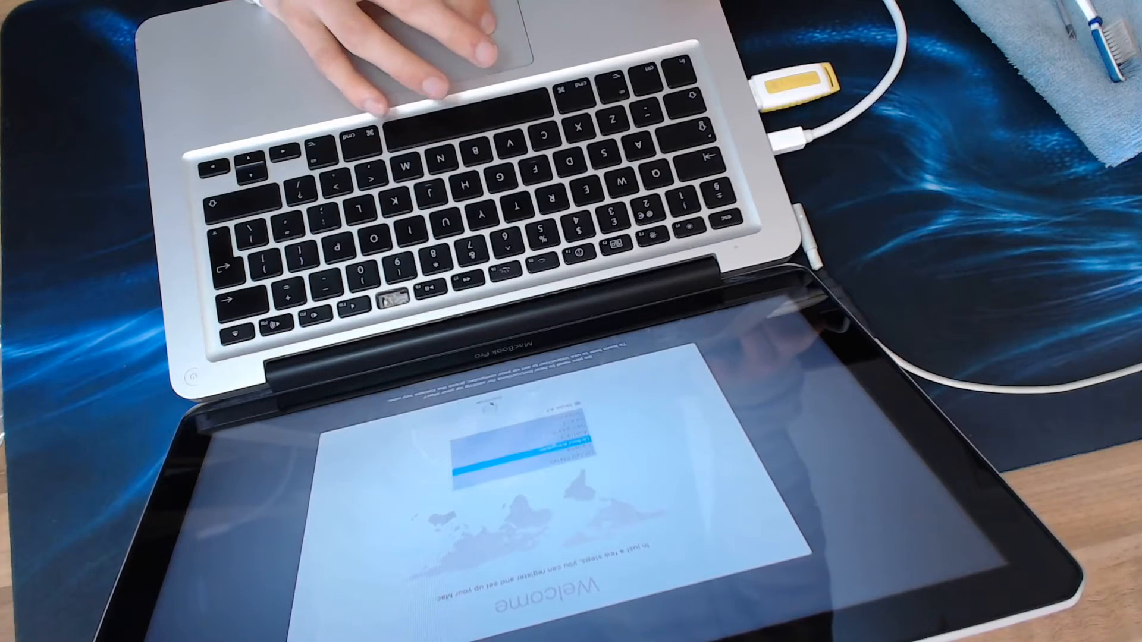
# Accept the country and keyboard layout, then join the Wi-Fi network with its password.
pyautogui.click(547, 451)
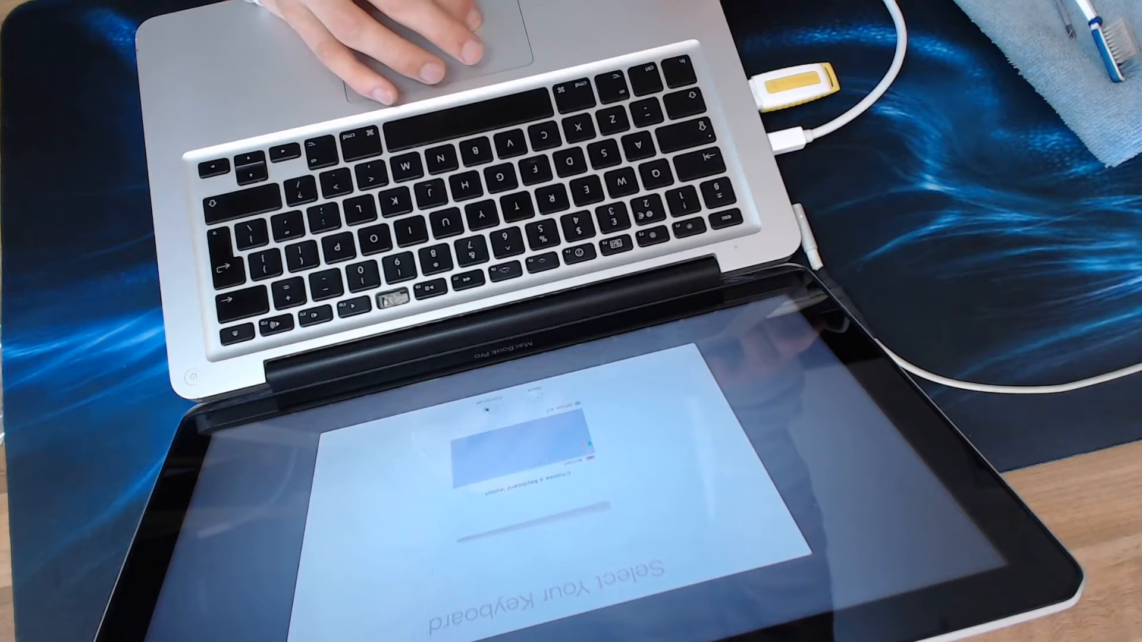
pyautogui.click(489, 400)
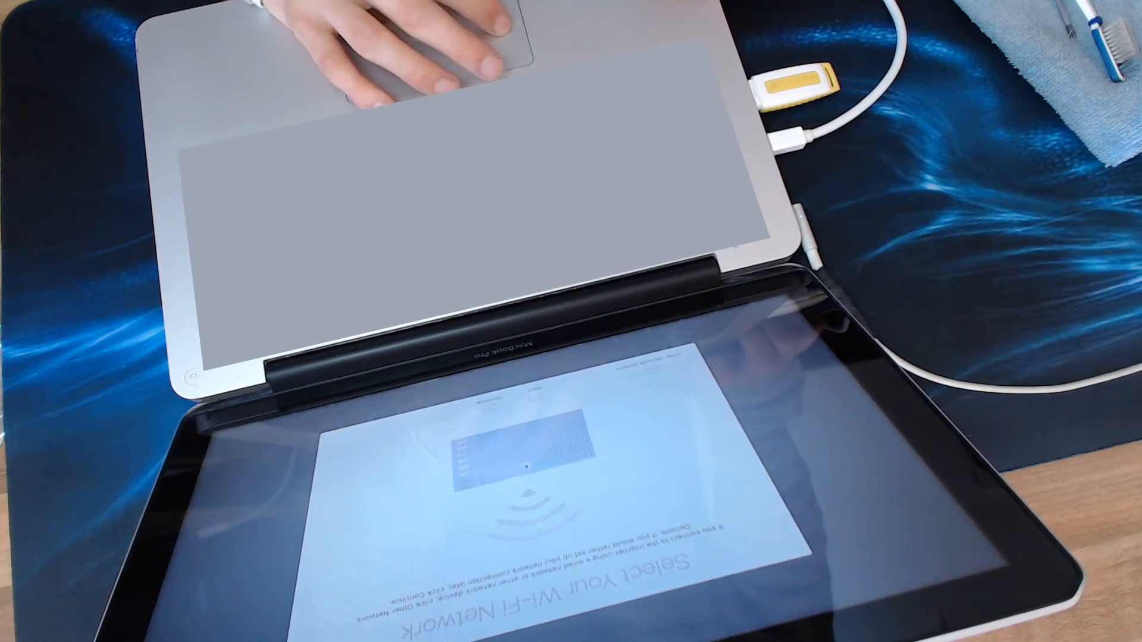
pyautogui.click(516, 478)
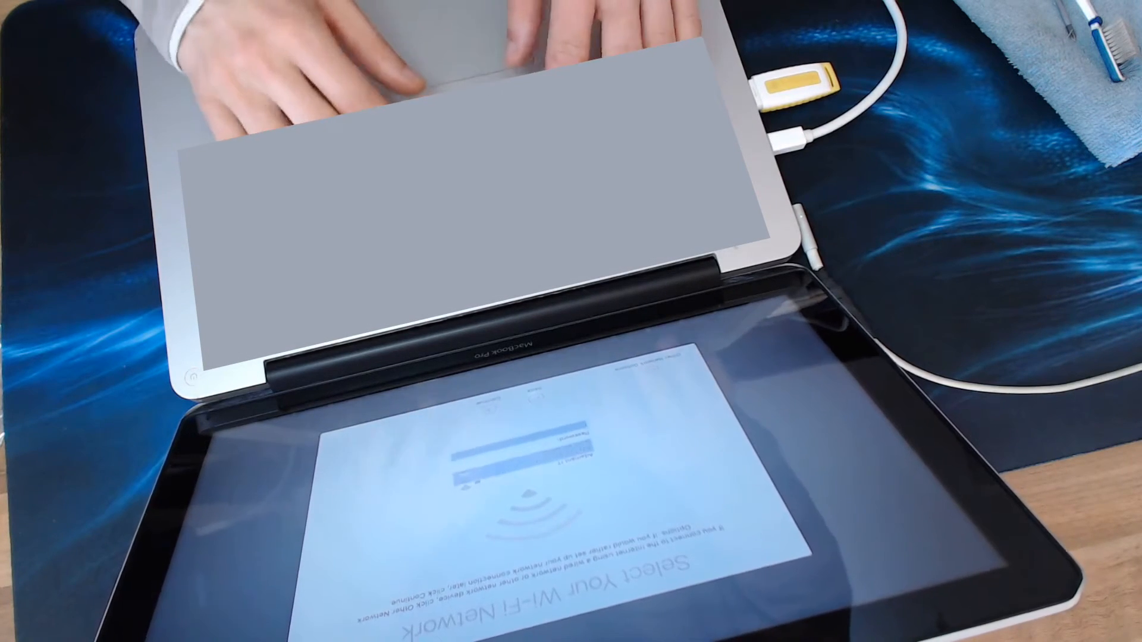
pyautogui.write('••••••••••')
pyautogui.press('Return')
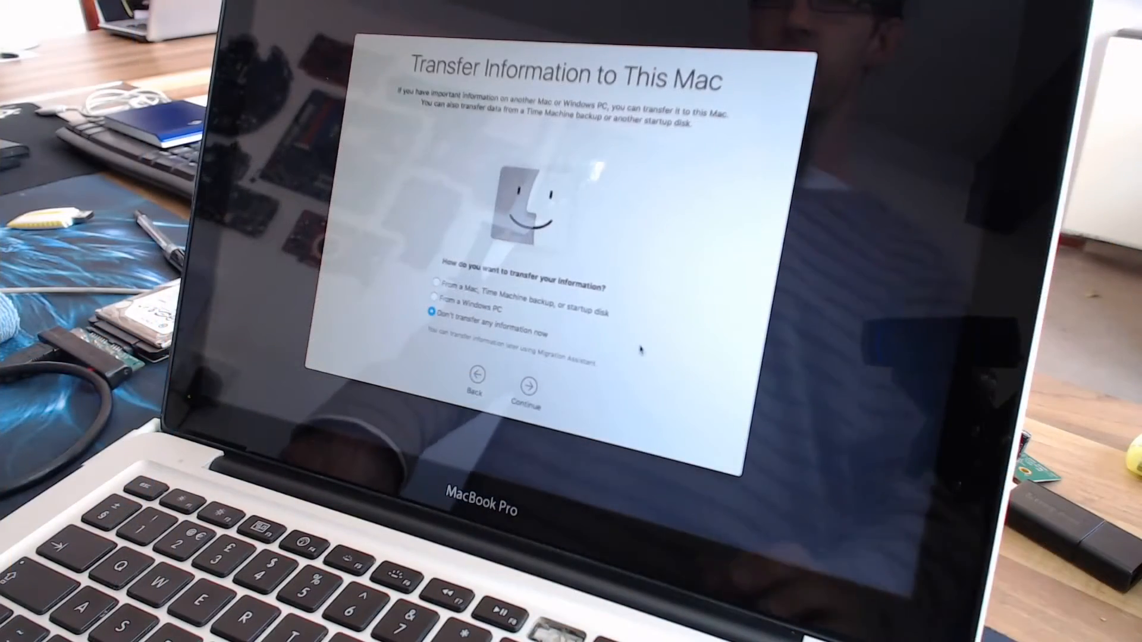
# Choose Macintosh HD as the transfer source and exclude Computer & Network Settings.
pyautogui.click(486, 299)
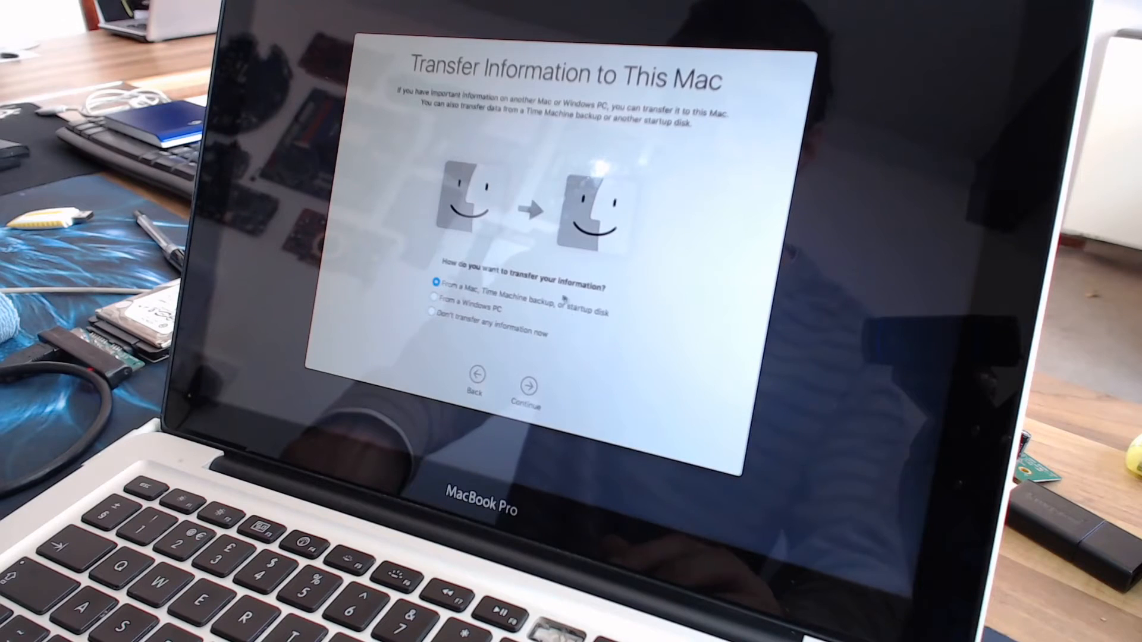
pyautogui.click(532, 389)
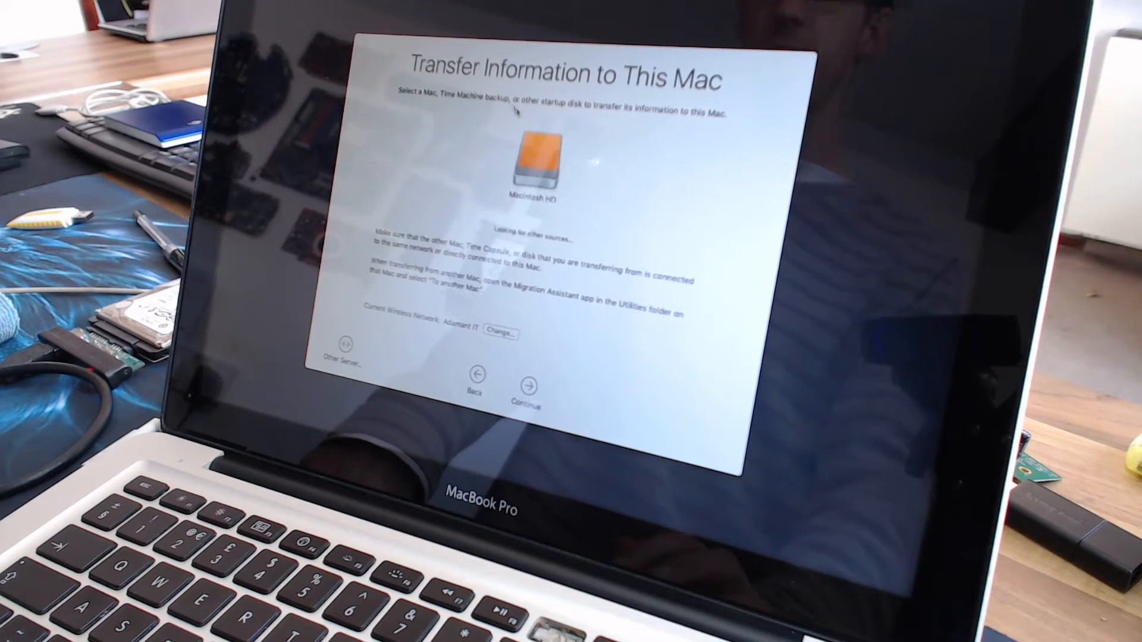
pyautogui.click(537, 152)
pyautogui.click(530, 387)
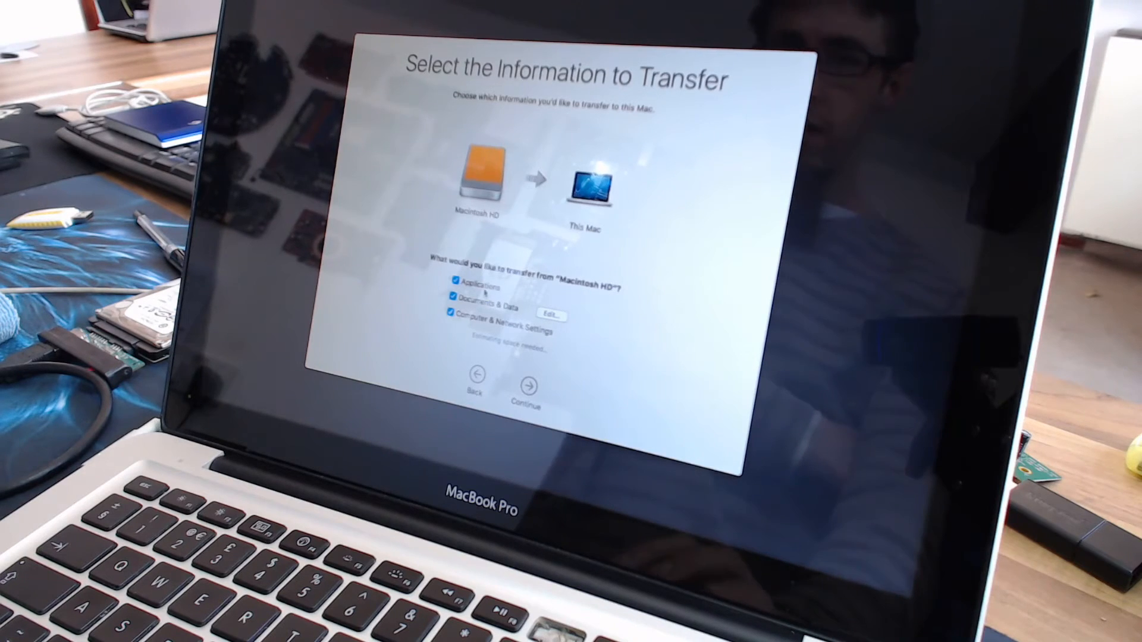
pyautogui.click(452, 313)
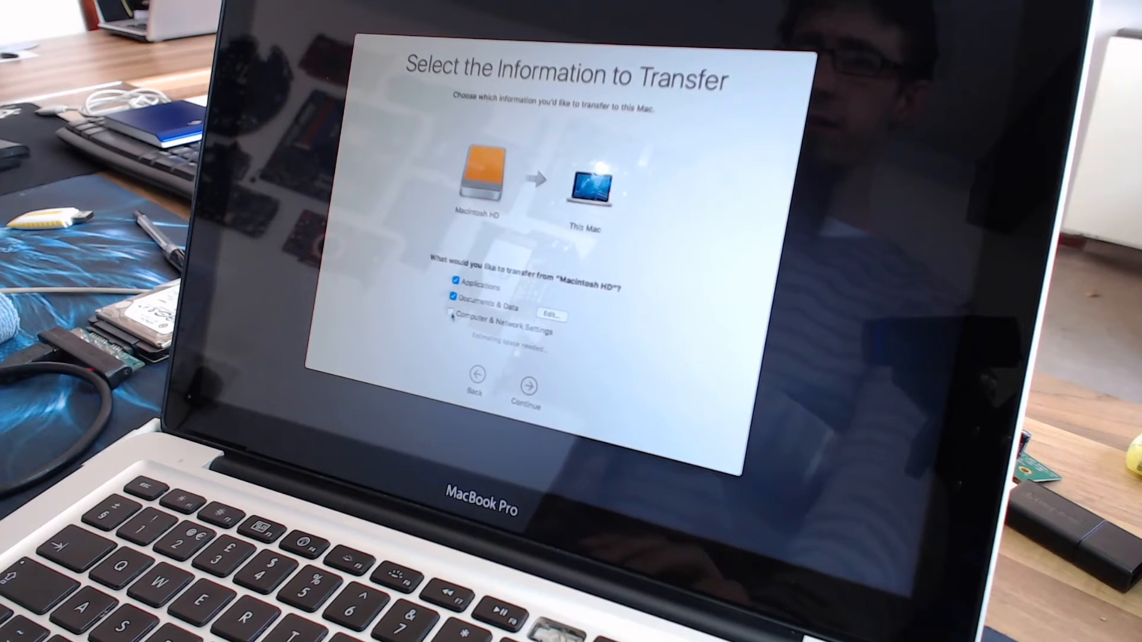